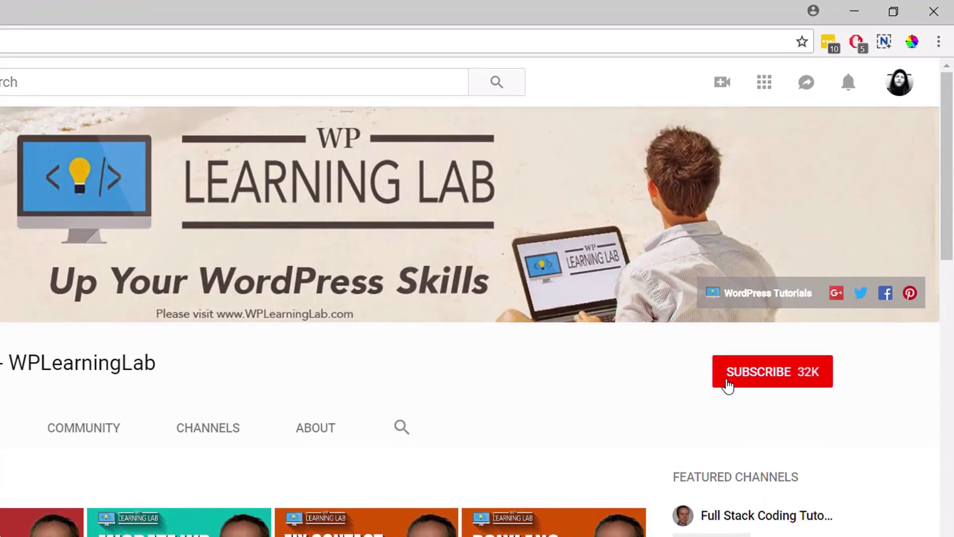
- Subscribe to the WPLearningLab channel and turn on all notifications
{"action": "left_click", "coordinate": [751, 343]}
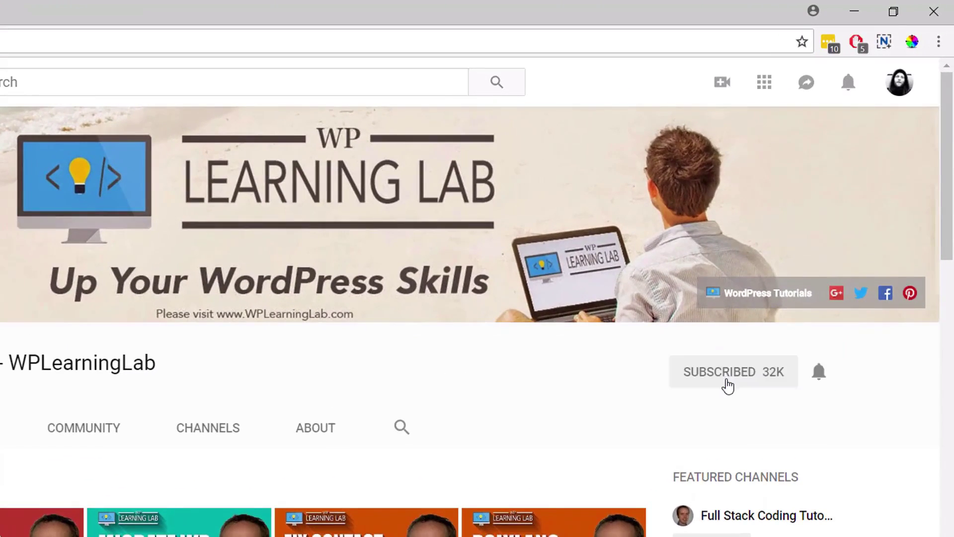
{"action": "left_click", "coordinate": [820, 376]}
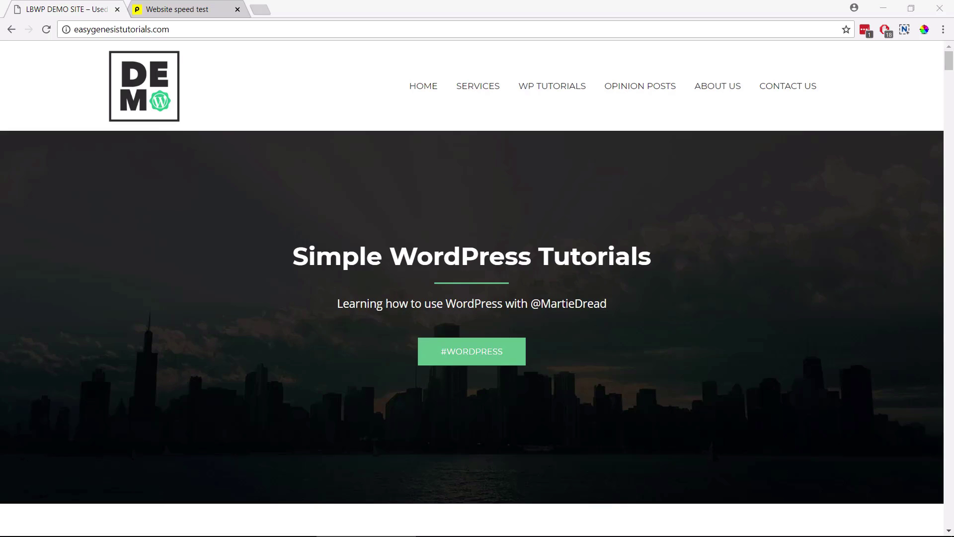
{"action": "left_click", "coordinate": [175, 9]}
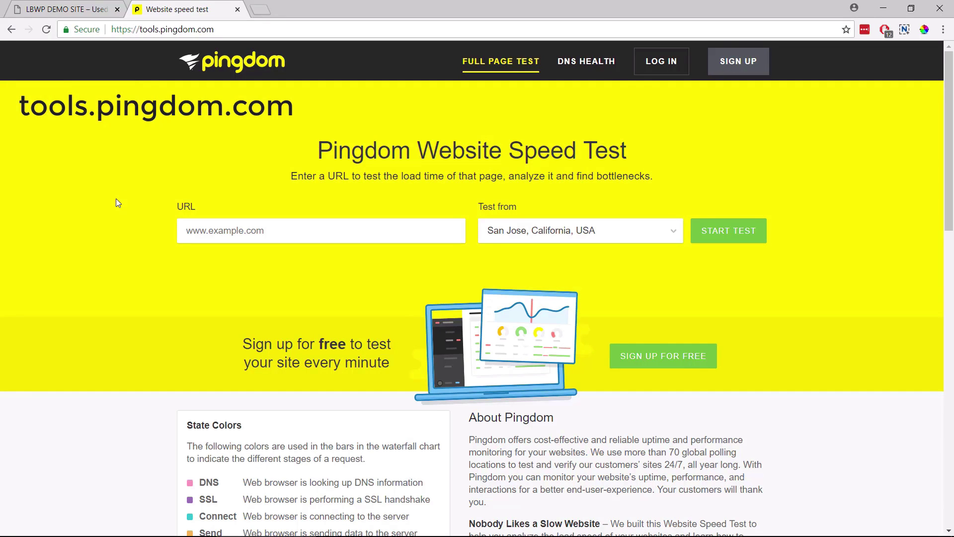
{"action": "left_click", "coordinate": [256, 233]}
{"action": "type", "text": "http://easygenesistutorials.com"}
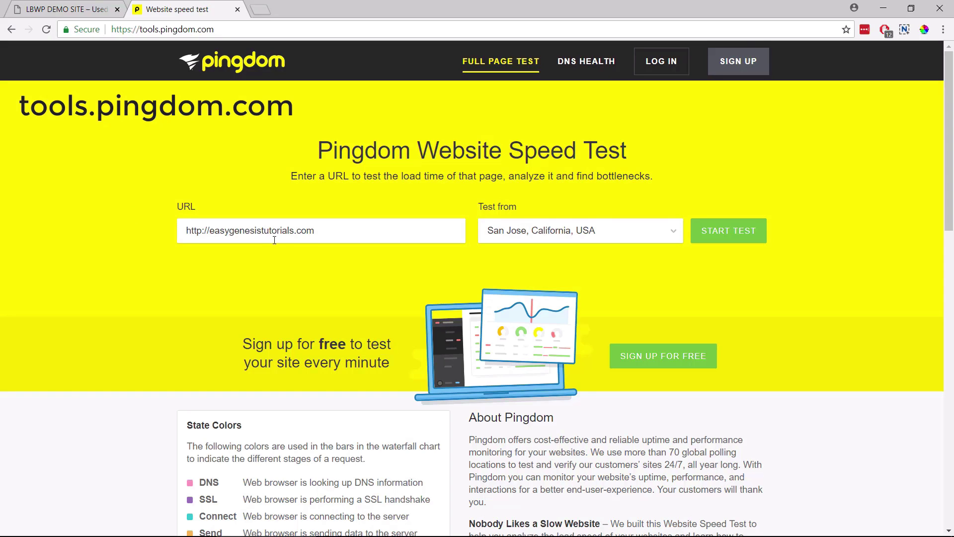
{"action": "left_click", "coordinate": [676, 233]}
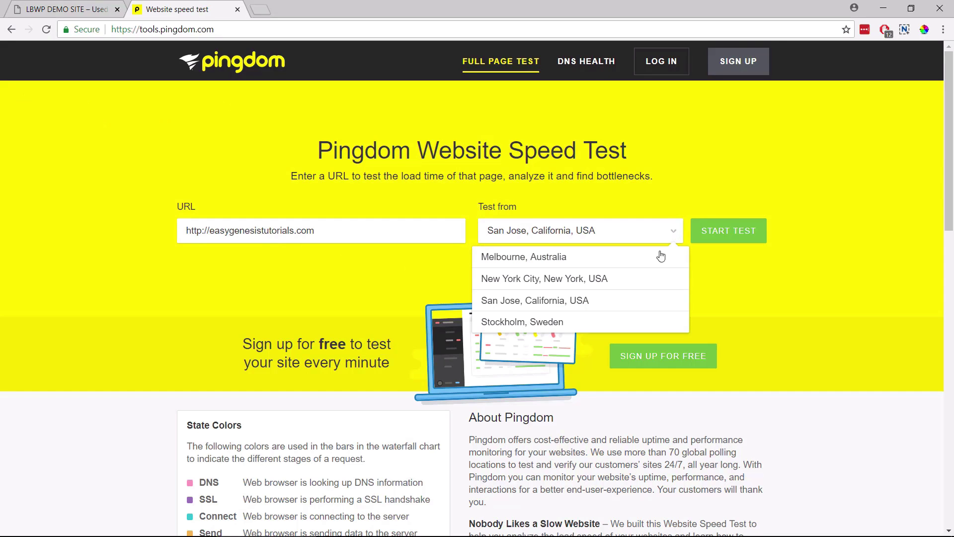
{"action": "left_click", "coordinate": [652, 285]}
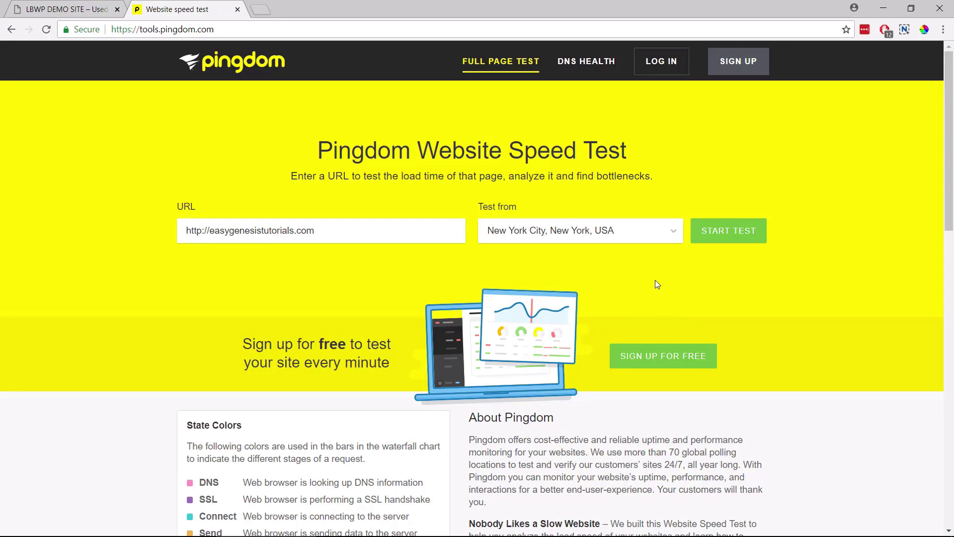
{"action": "left_click", "coordinate": [708, 238]}
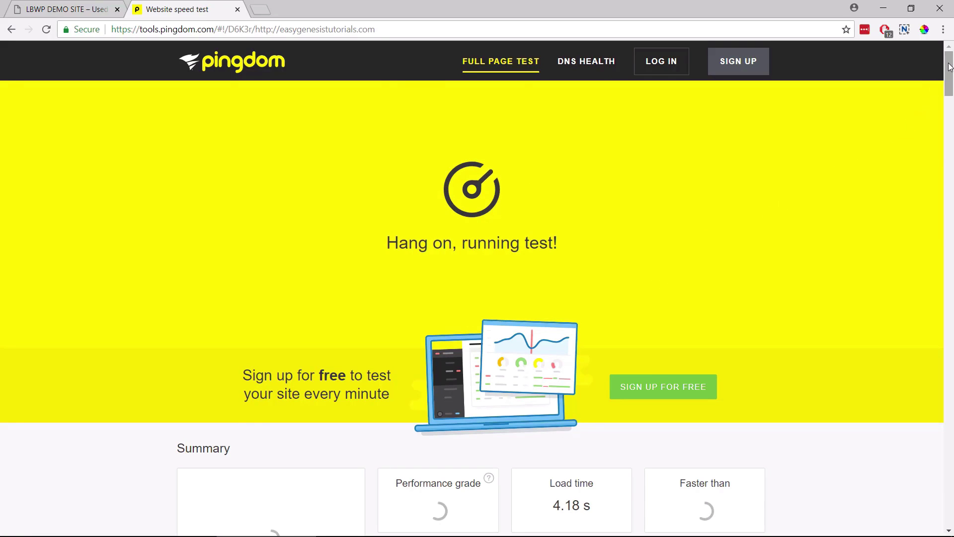
- Scroll to the Pingdom summary: grade A 93, 4.18 s load time, 2.6 MB, 120 requests
{"action": "left_click_drag", "start_coordinate": [950, 69], "coordinate": [949, 95]}
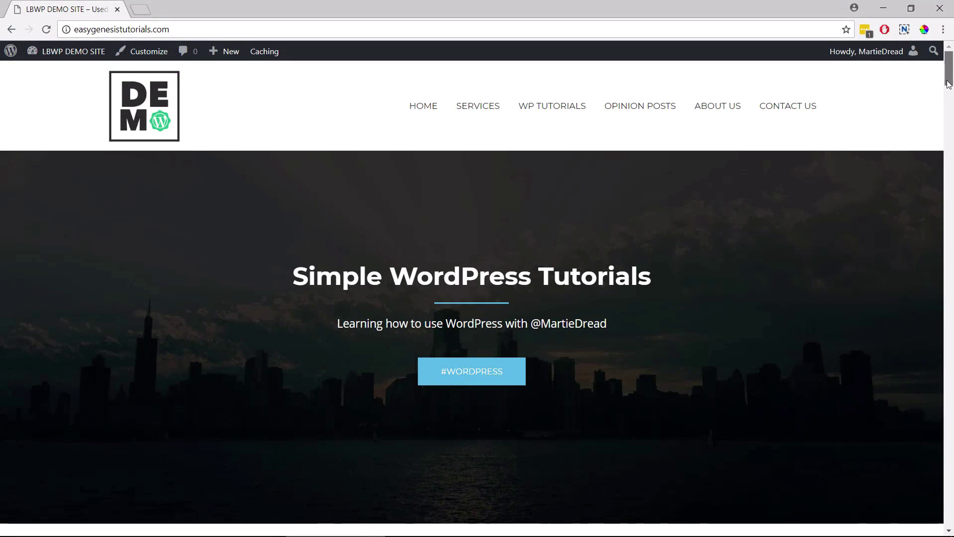
- Scroll the homepage, open the Opinion category, and scroll through its post archive
{"action": "left_click_drag", "start_coordinate": [948, 83], "coordinate": [952, 123]}
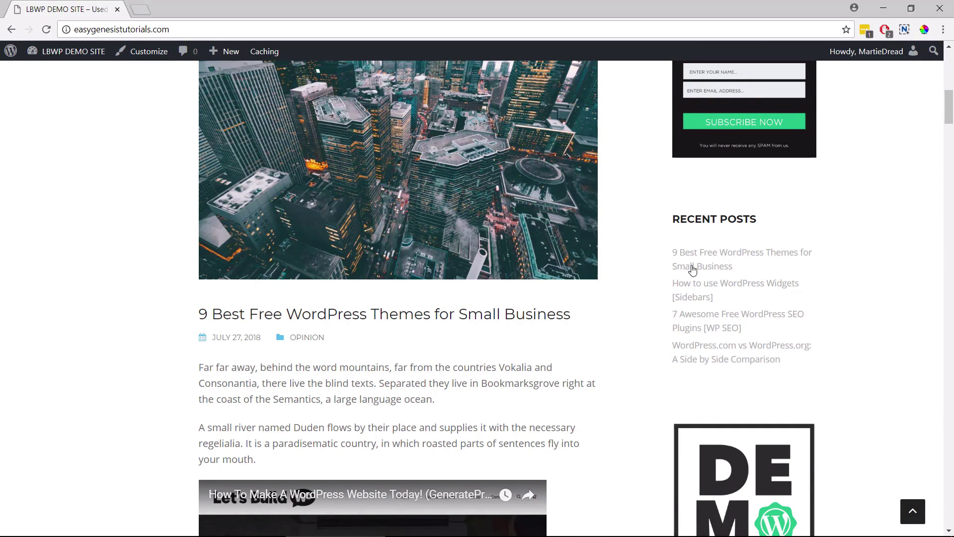
{"action": "left_click", "coordinate": [313, 342]}
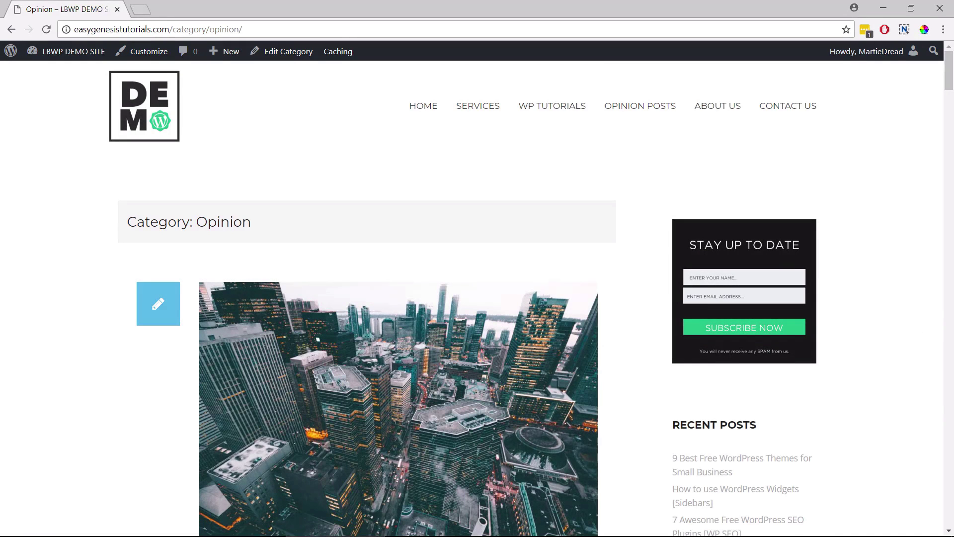
{"action": "left_click_drag", "start_coordinate": [953, 75], "coordinate": [952, 159]}
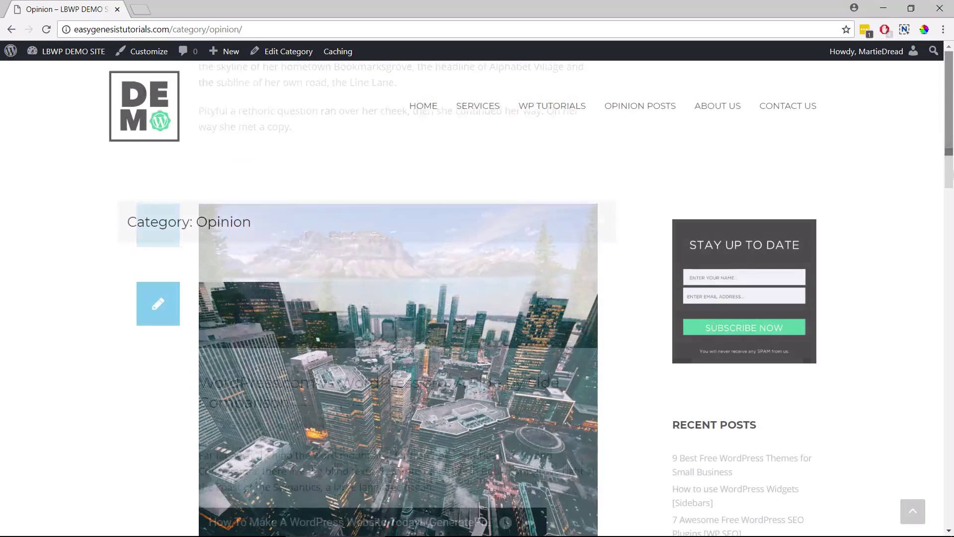
{"action": "scroll", "coordinate": [527, 298], "scroll_direction": "down", "scroll_amount": 2}
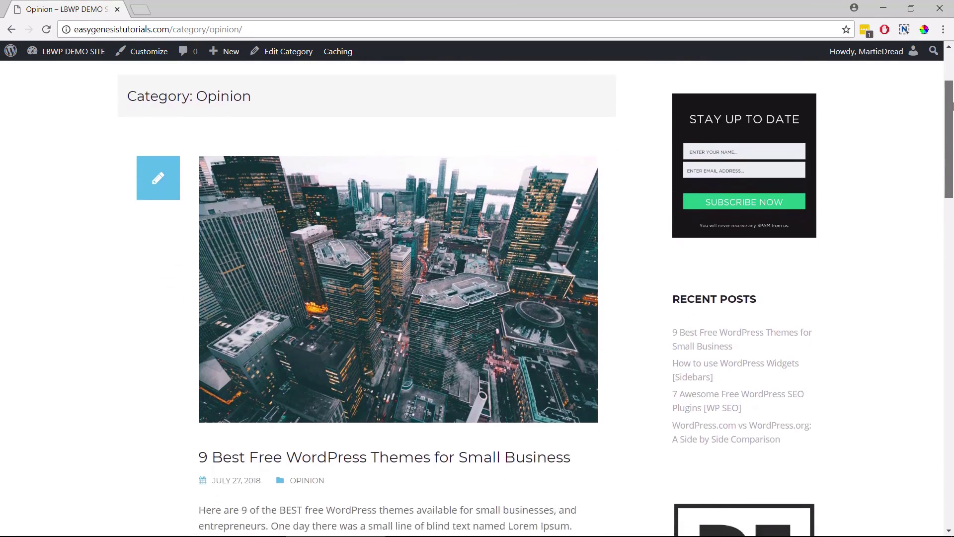
{"action": "left_click_drag", "start_coordinate": [952, 106], "coordinate": [951, 420]}
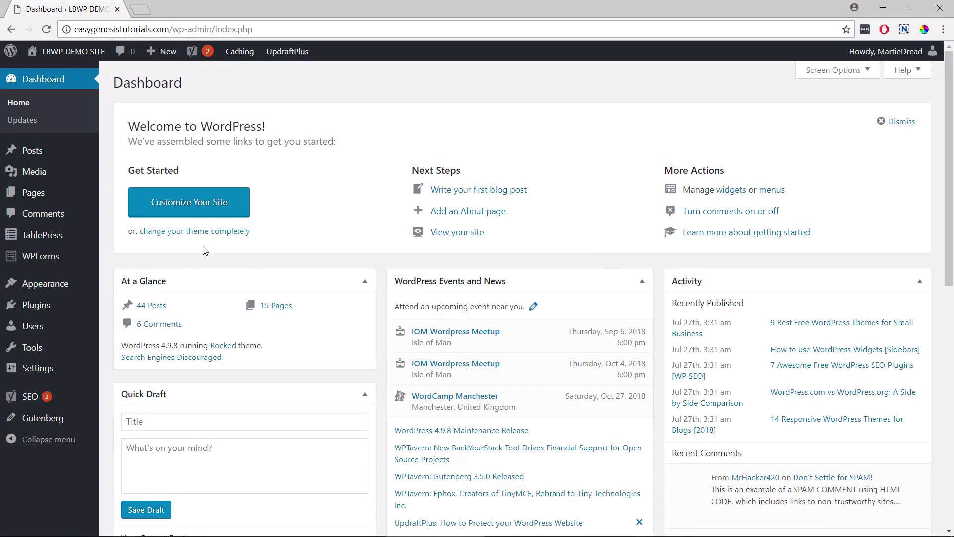
- In Settings > Reading, choose Summary, set 5 posts per page and 5 feed items, then save
{"action": "mouse_move", "coordinate": [78, 370]}
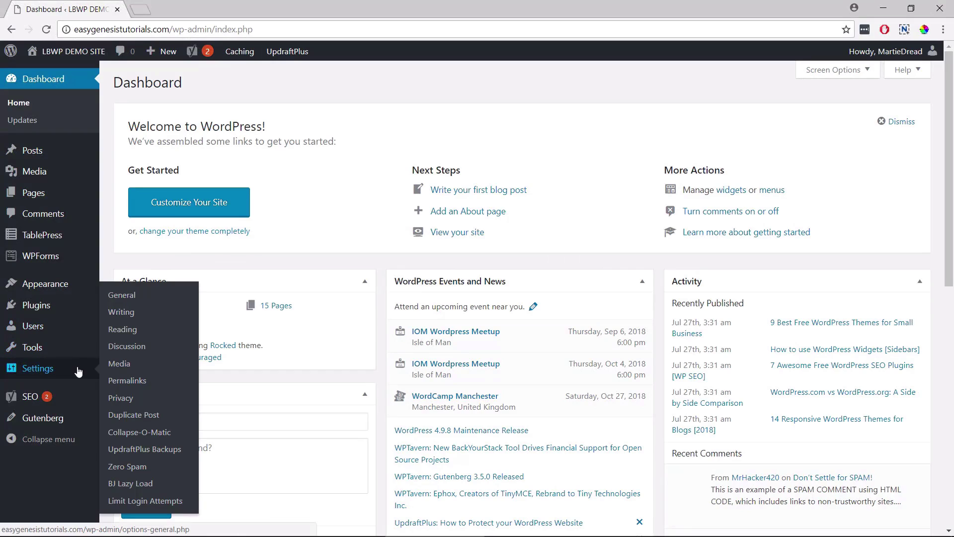
{"action": "left_click", "coordinate": [129, 330]}
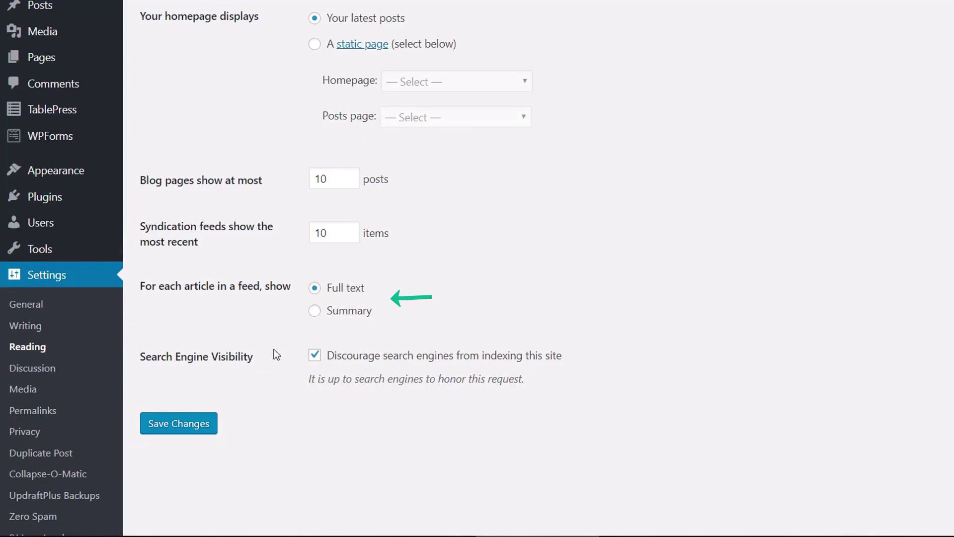
{"action": "left_click", "coordinate": [315, 318]}
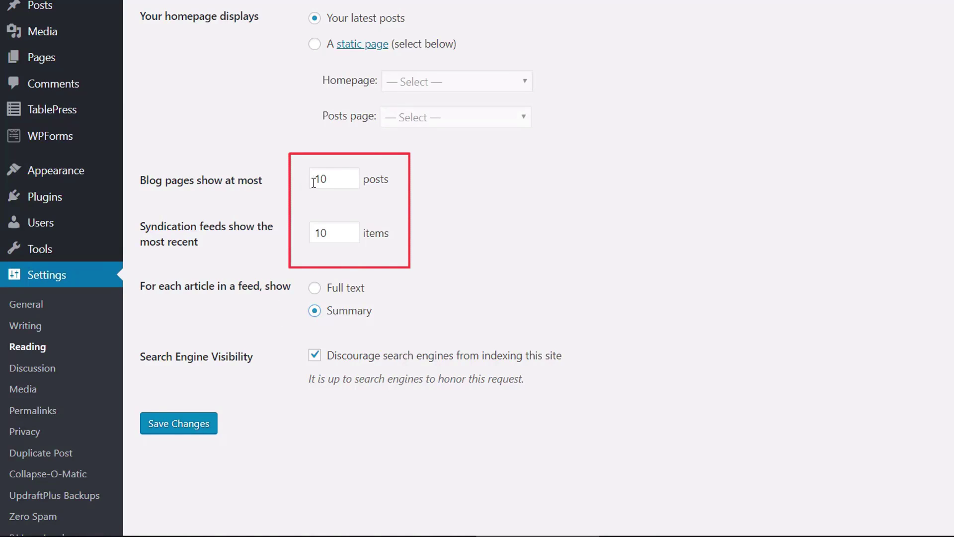
{"action": "left_click_drag", "start_coordinate": [328, 179], "coordinate": [309, 179]}
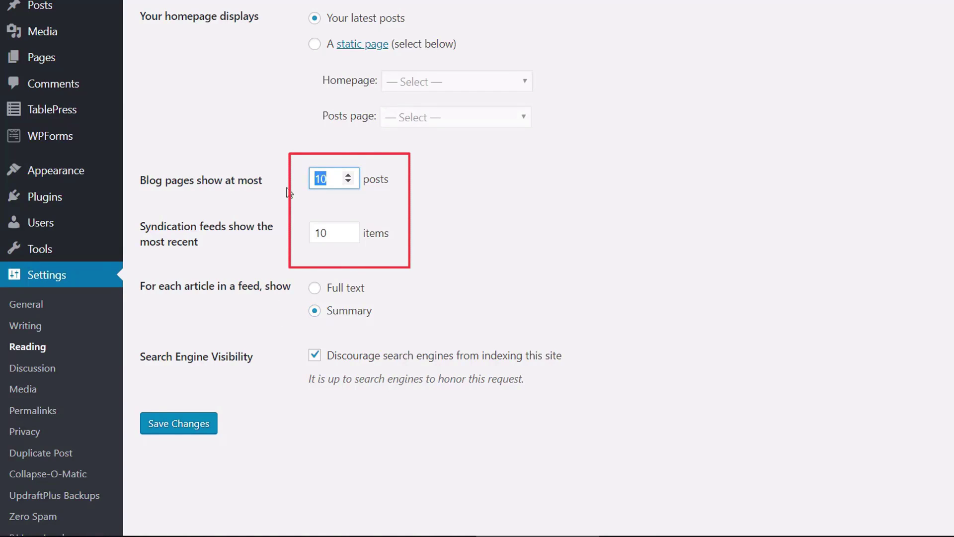
{"action": "type", "text": "5"}
{"action": "left_click", "coordinate": [326, 232]}
{"action": "left_click_drag", "start_coordinate": [326, 233], "coordinate": [306, 231]}
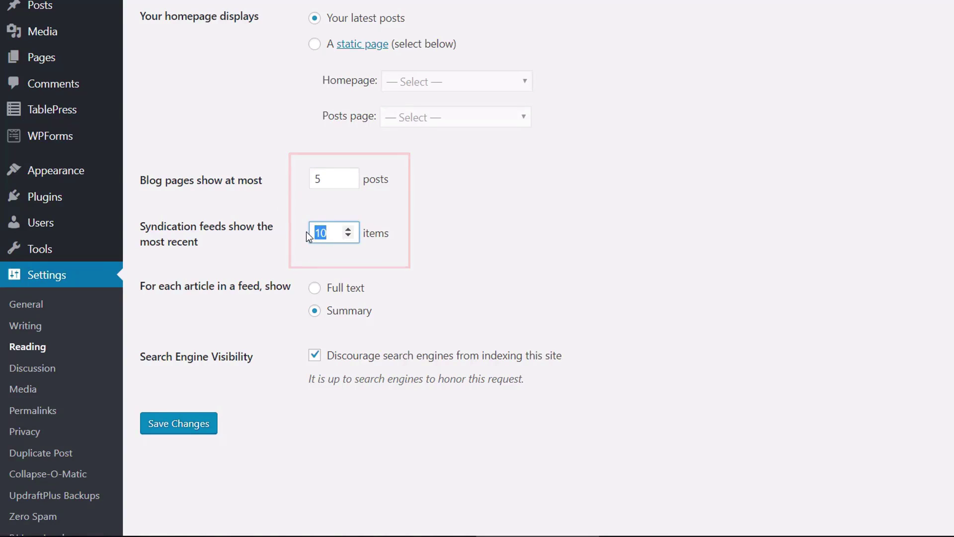
{"action": "type", "text": "5"}
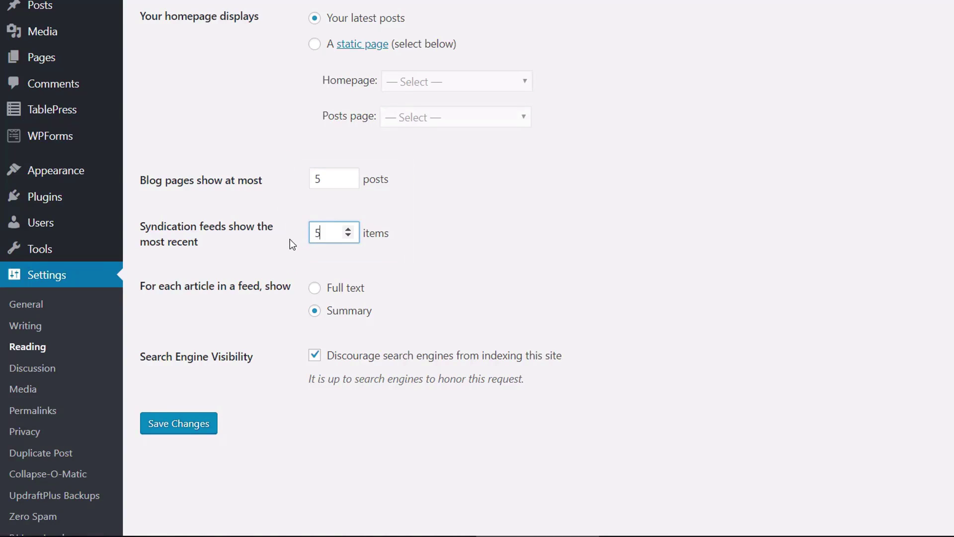
{"action": "left_click", "coordinate": [201, 427]}
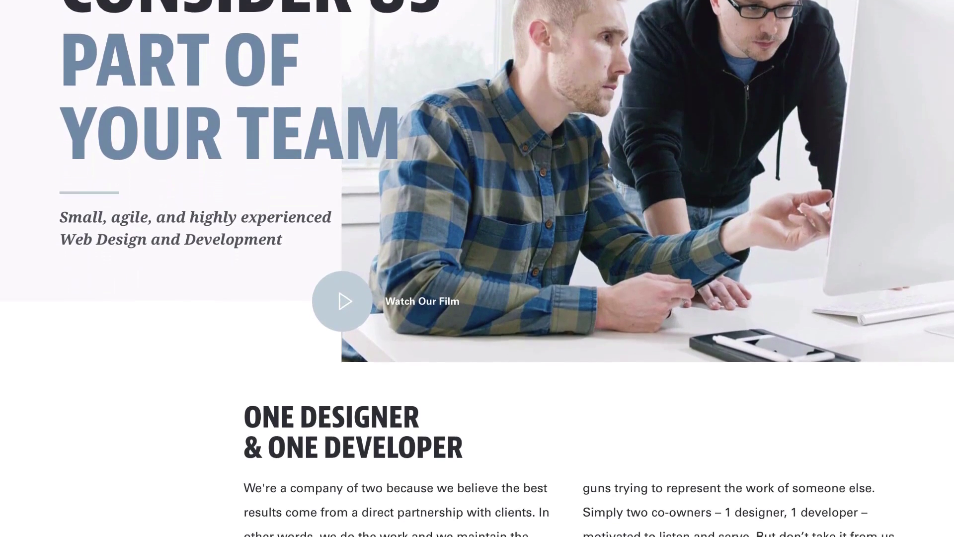
- Scroll down through the example agency website
{"action": "scroll", "coordinate": [477, 269], "scroll_direction": "down", "scroll_amount": 4}
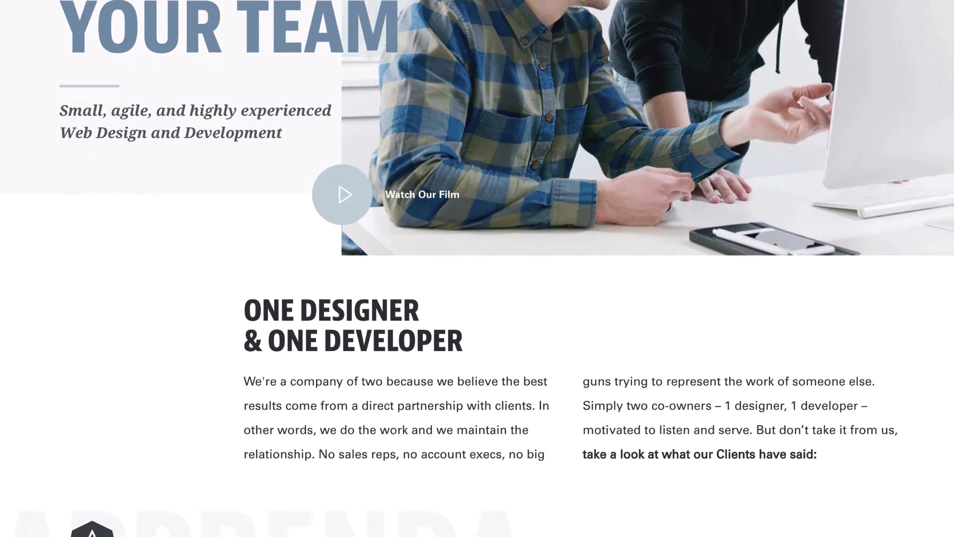
{"action": "scroll", "coordinate": [477, 269], "scroll_direction": "down", "scroll_amount": 3}
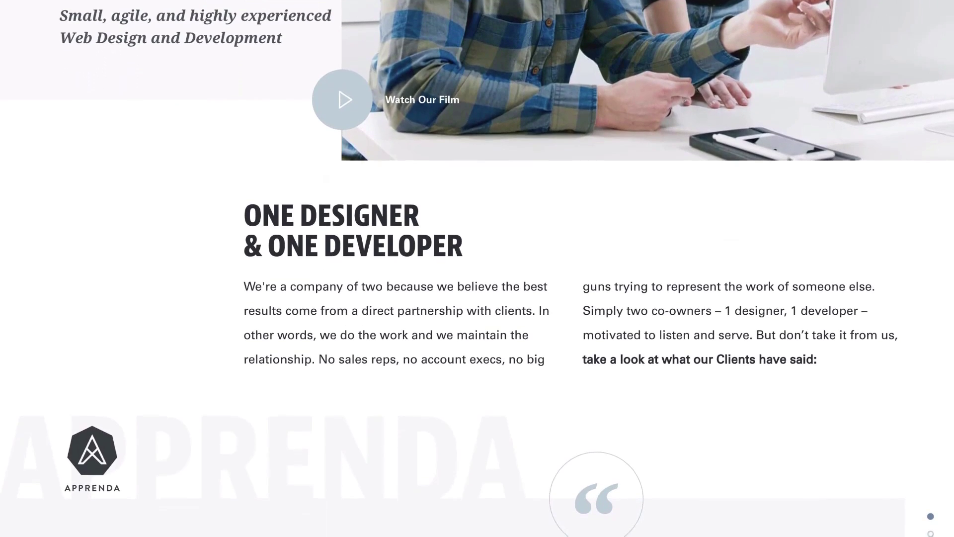
{"action": "scroll", "coordinate": [477, 269], "scroll_direction": "down", "scroll_amount": 1}
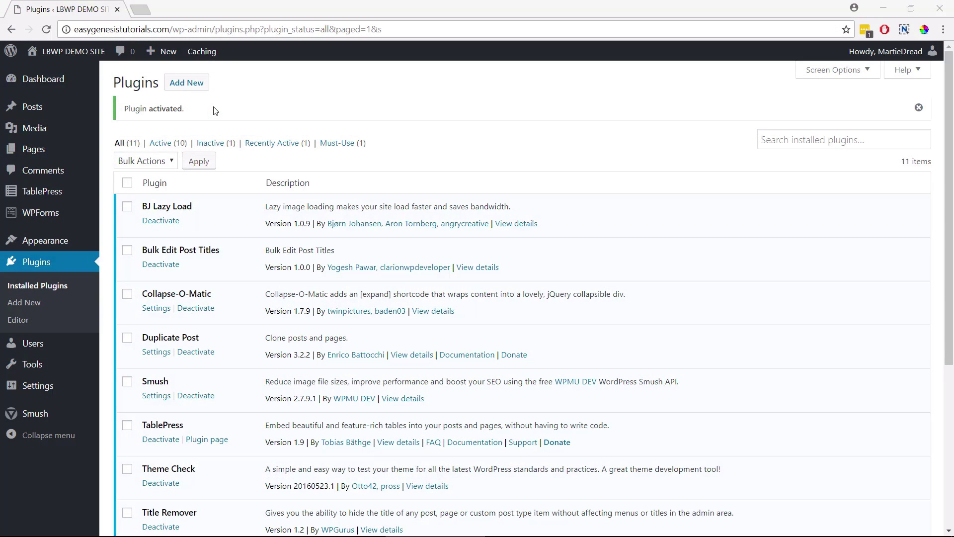
- Run Theme Check on the Rocked theme
{"action": "mouse_move", "coordinate": [83, 245]}
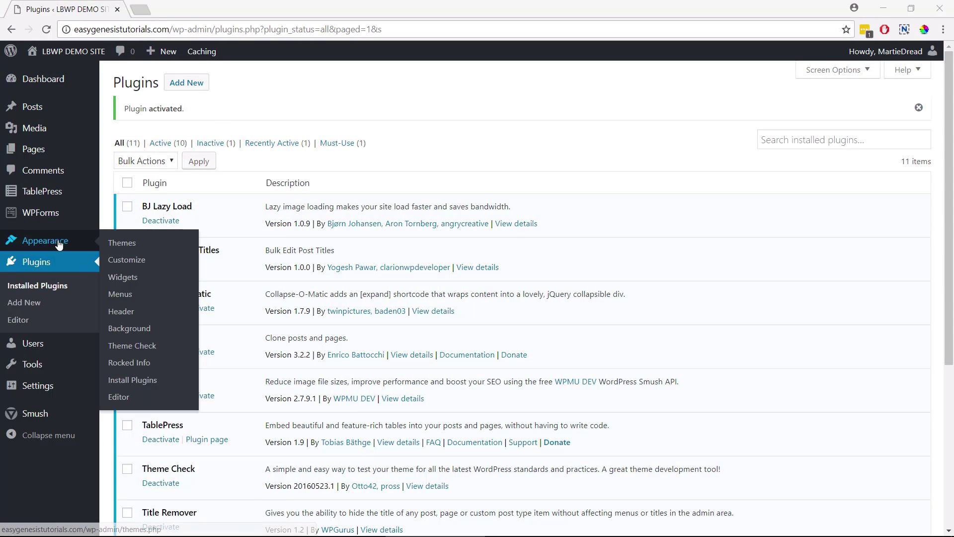
{"action": "left_click", "coordinate": [138, 349]}
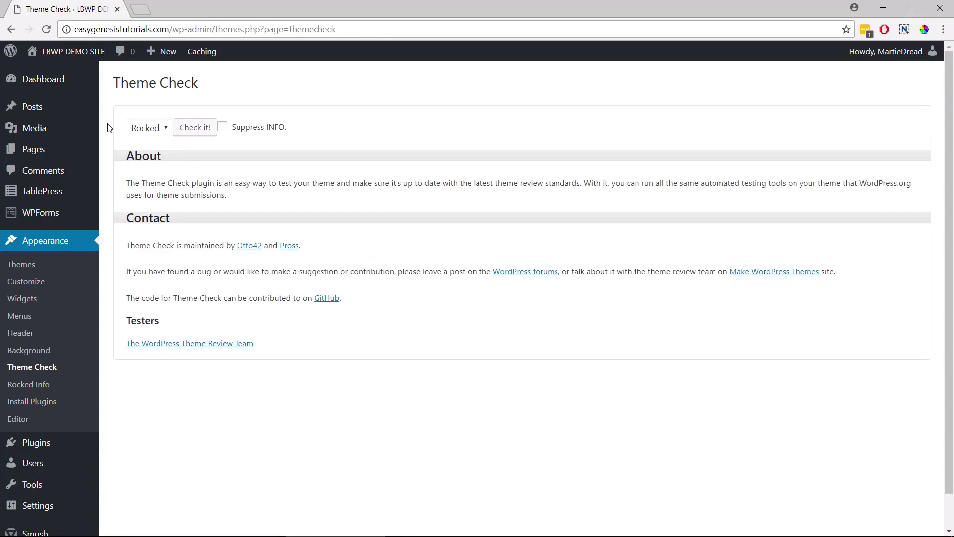
{"action": "left_click", "coordinate": [149, 129]}
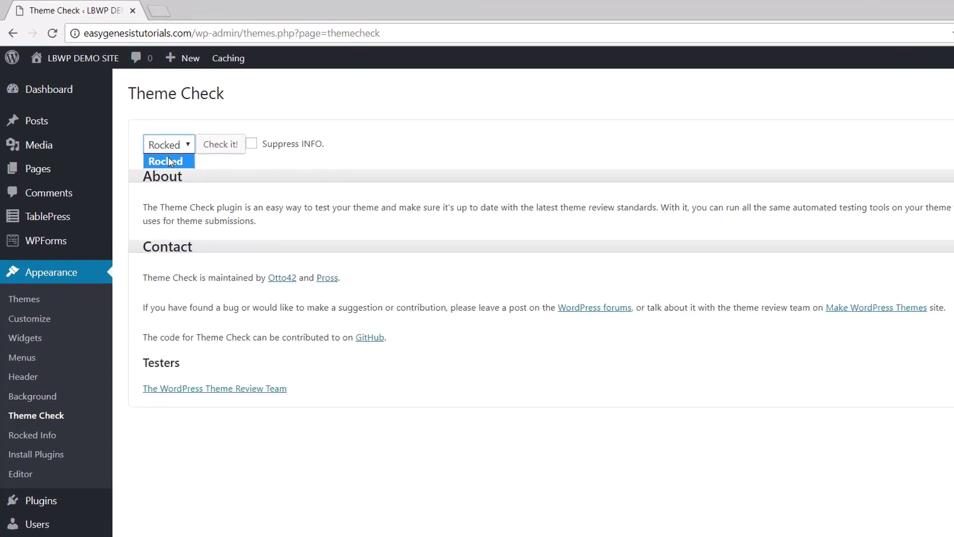
{"action": "left_click", "coordinate": [191, 191]}
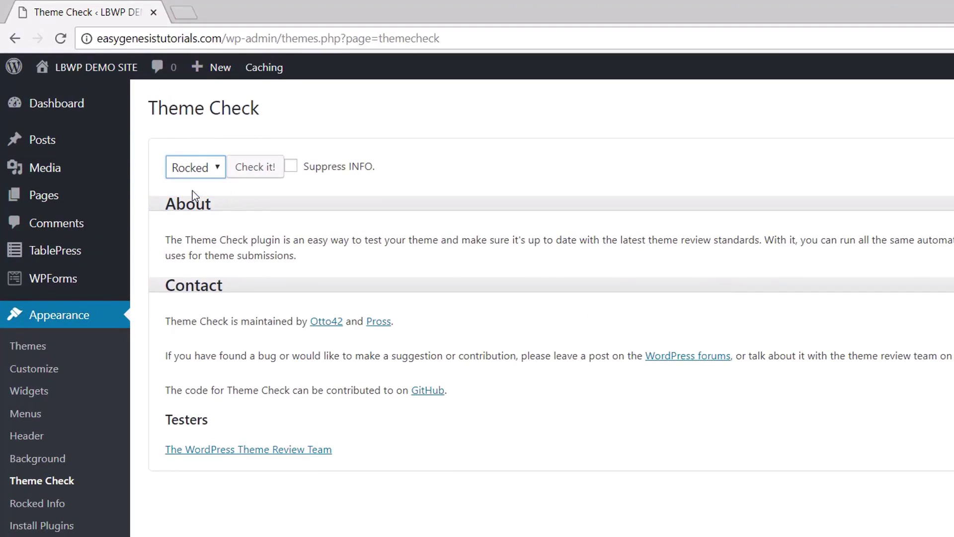
{"action": "left_click", "coordinate": [247, 174]}
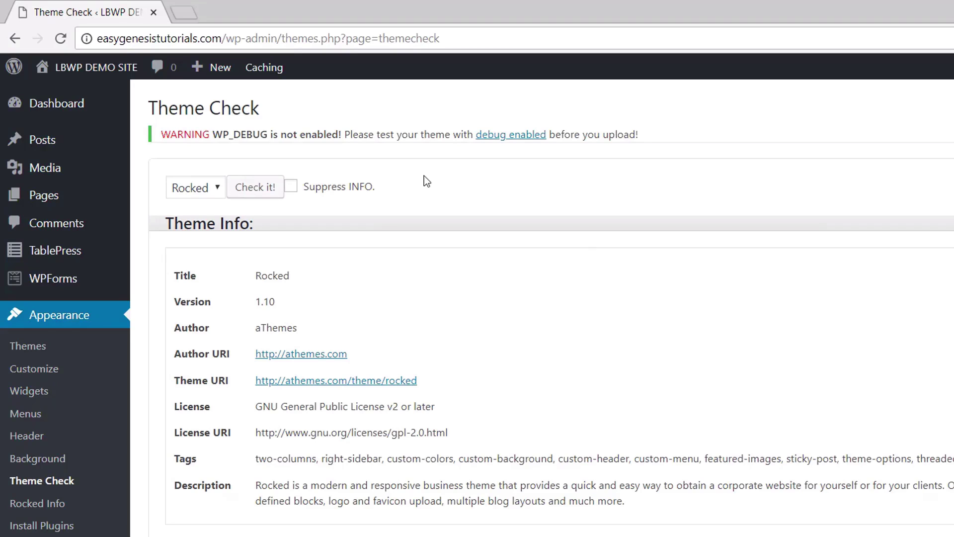
- Scroll to the results and highlight the 'Rocked passed the tests' heading
{"action": "scroll", "coordinate": [424, 175], "scroll_direction": "down", "scroll_amount": 6}
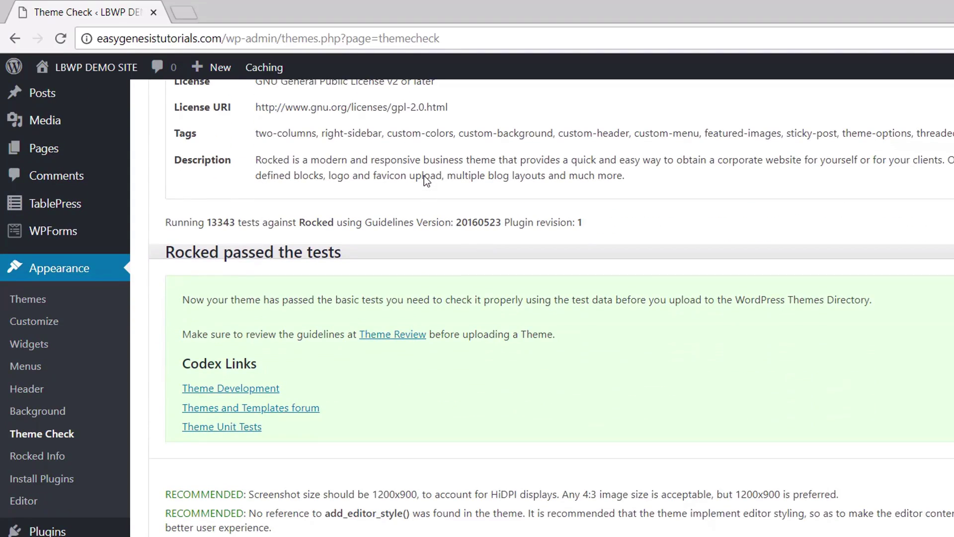
{"action": "left_click_drag", "start_coordinate": [340, 249], "coordinate": [159, 267]}
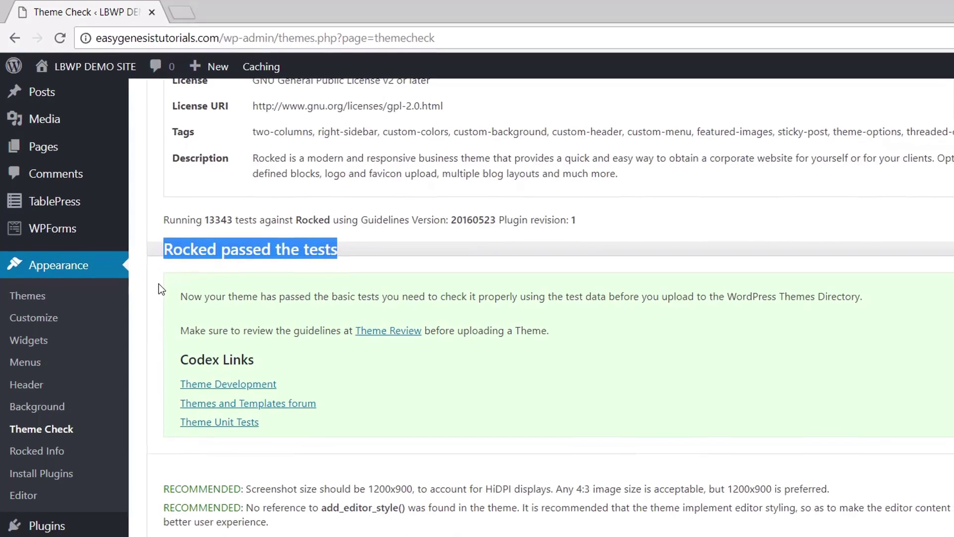
{"action": "left_click", "coordinate": [160, 289]}
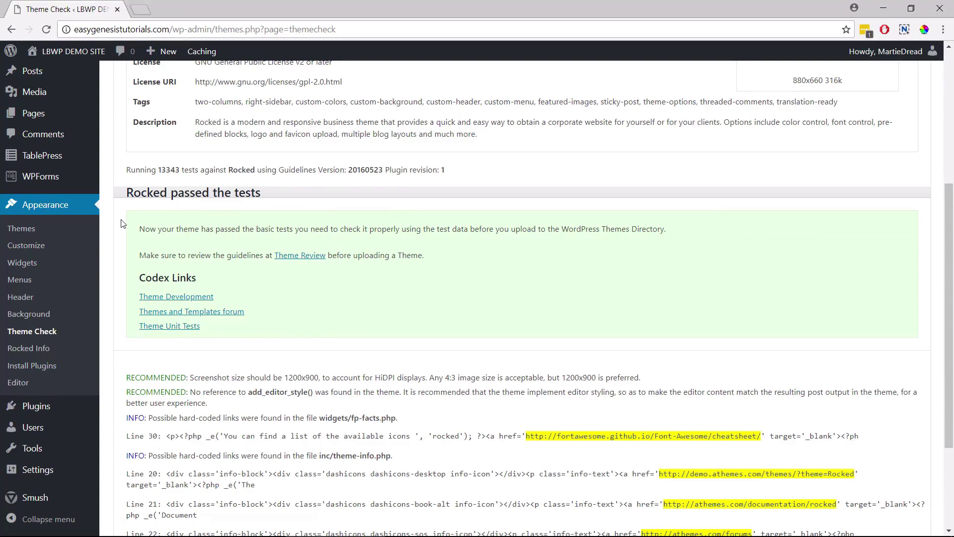
{"action": "scroll", "coordinate": [122, 223], "scroll_direction": "down", "scroll_amount": 3}
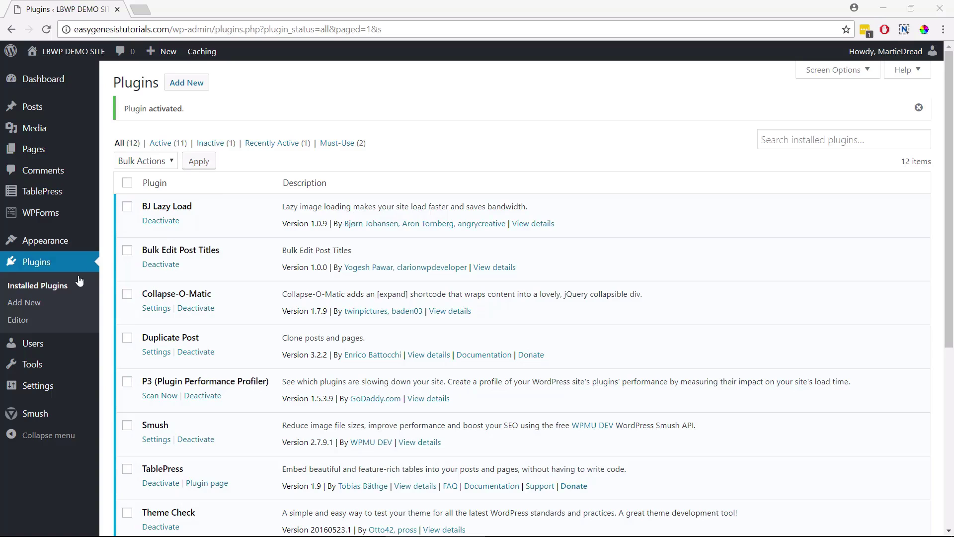
- Run a P3 Auto Scan and view its results: 13 plugins, 0.230 s load time, 45.9% impact
{"action": "mouse_move", "coordinate": [68, 365]}
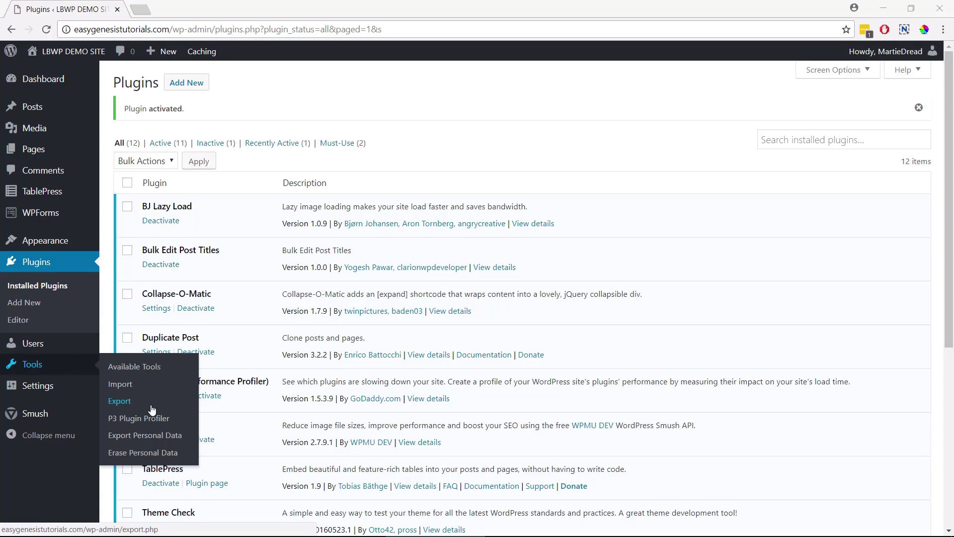
{"action": "left_click", "coordinate": [152, 422]}
{"action": "left_click", "coordinate": [152, 420]}
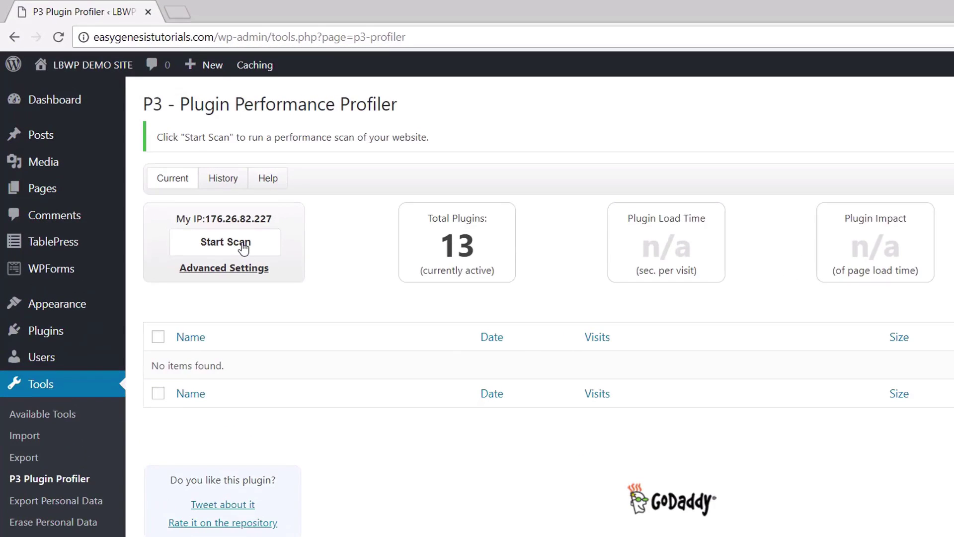
{"action": "left_click", "coordinate": [243, 247]}
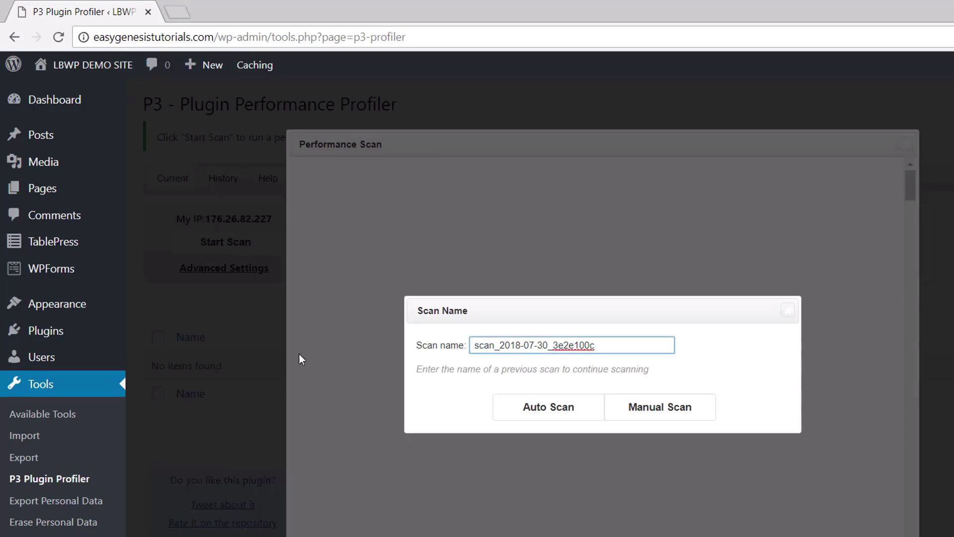
{"action": "left_click", "coordinate": [541, 406]}
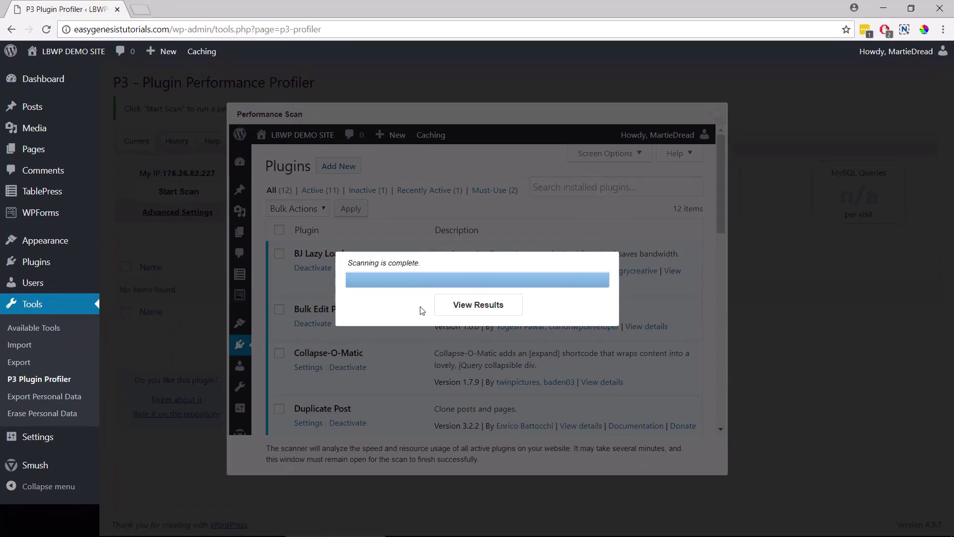
{"action": "left_click", "coordinate": [467, 310]}
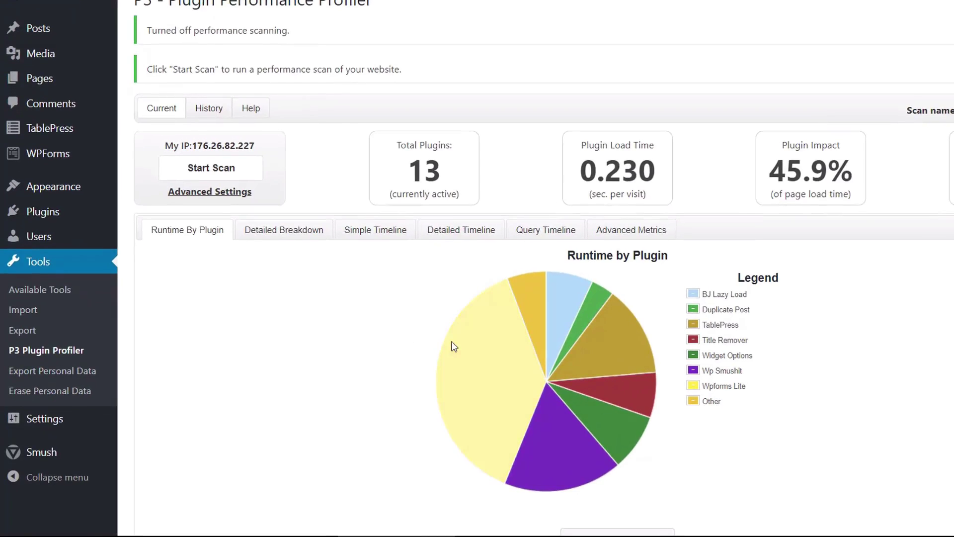
{"action": "mouse_move", "coordinate": [460, 346]}
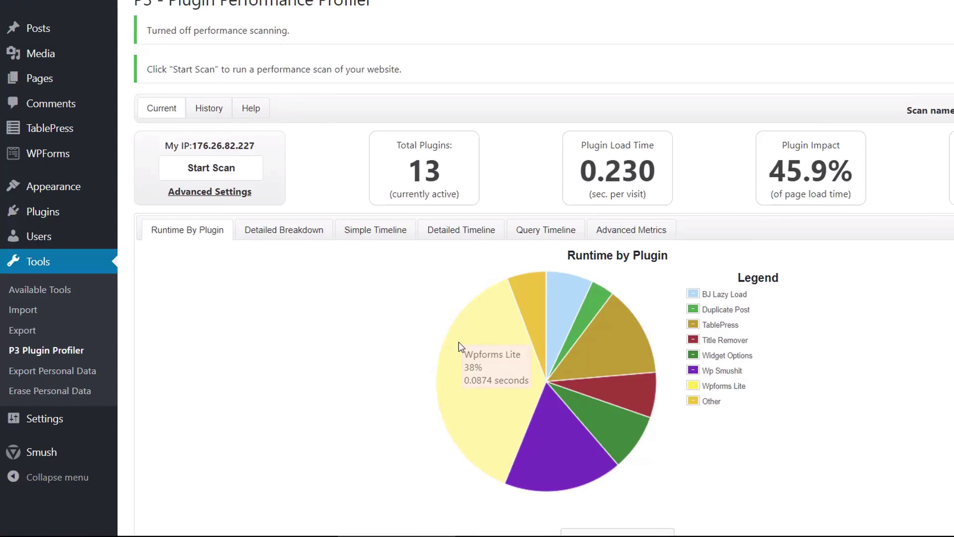
{"action": "mouse_move", "coordinate": [558, 440]}
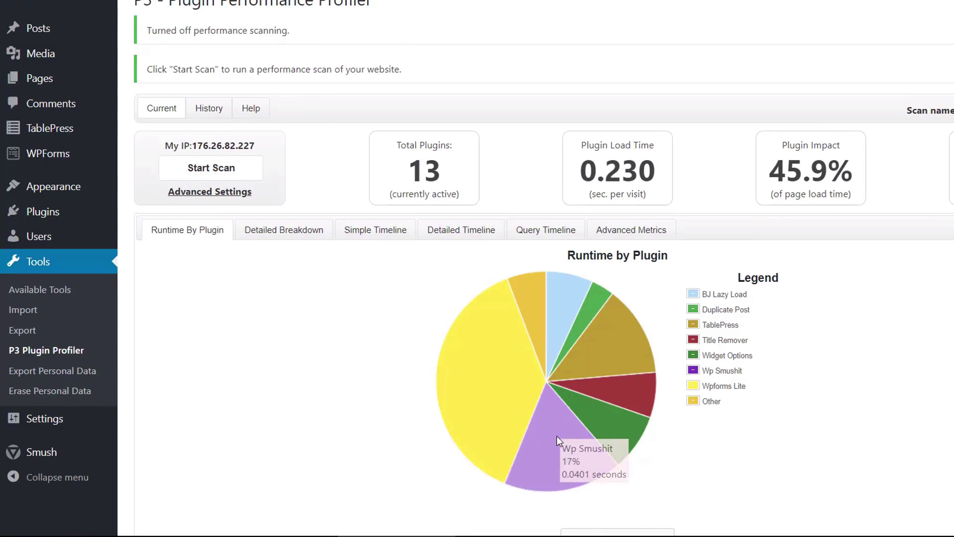
{"action": "mouse_move", "coordinate": [598, 416]}
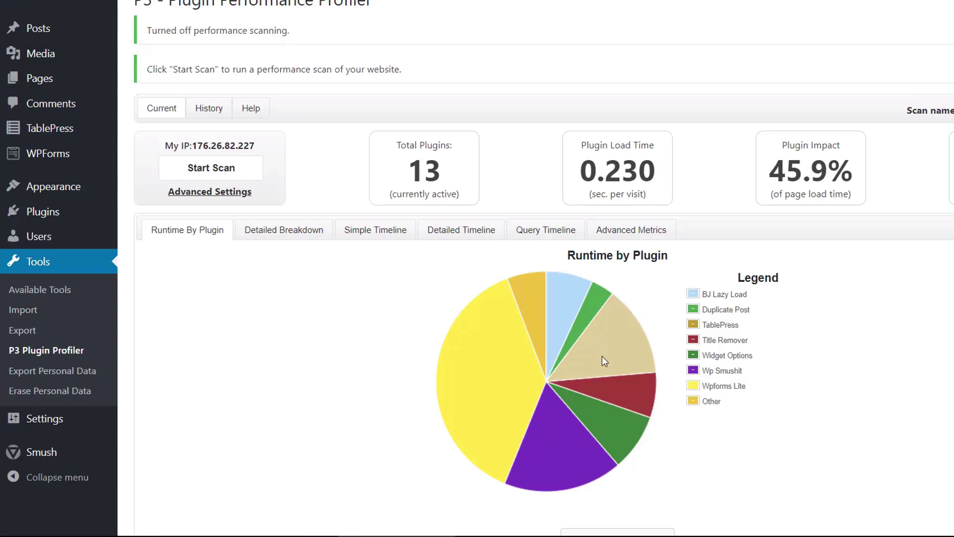
{"action": "mouse_move", "coordinate": [603, 353]}
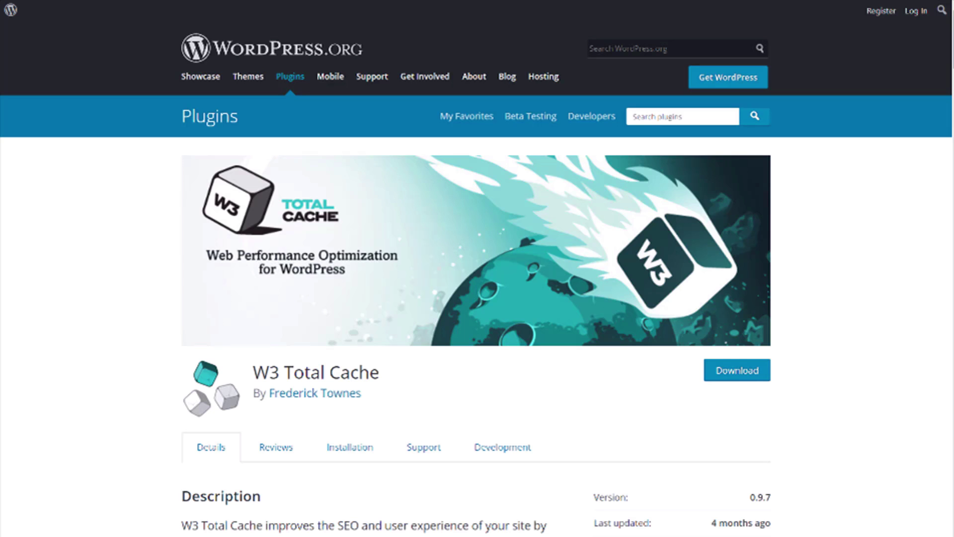
{"action": "scroll", "coordinate": [396, 435], "scroll_direction": "down", "scroll_amount": 7}
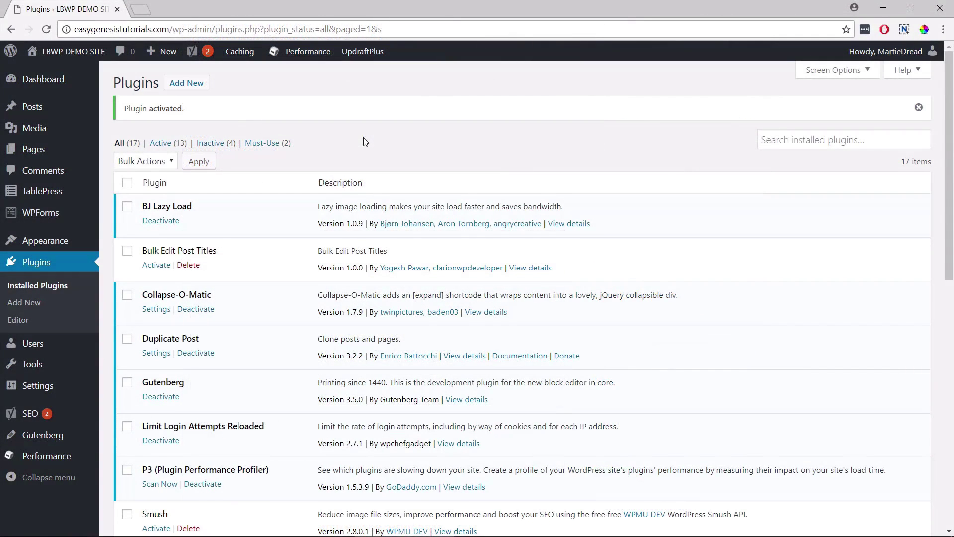
- In W3 Total Cache's general settings, enable Page Cache and save all settings
{"action": "scroll", "coordinate": [300, 172], "scroll_direction": "down", "scroll_amount": 5}
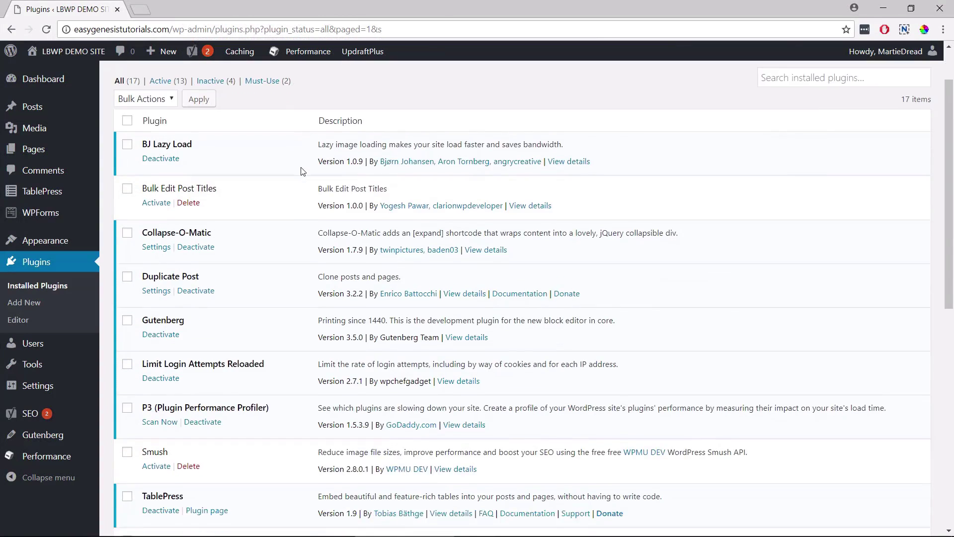
{"action": "scroll", "coordinate": [300, 171], "scroll_direction": "down", "scroll_amount": 5}
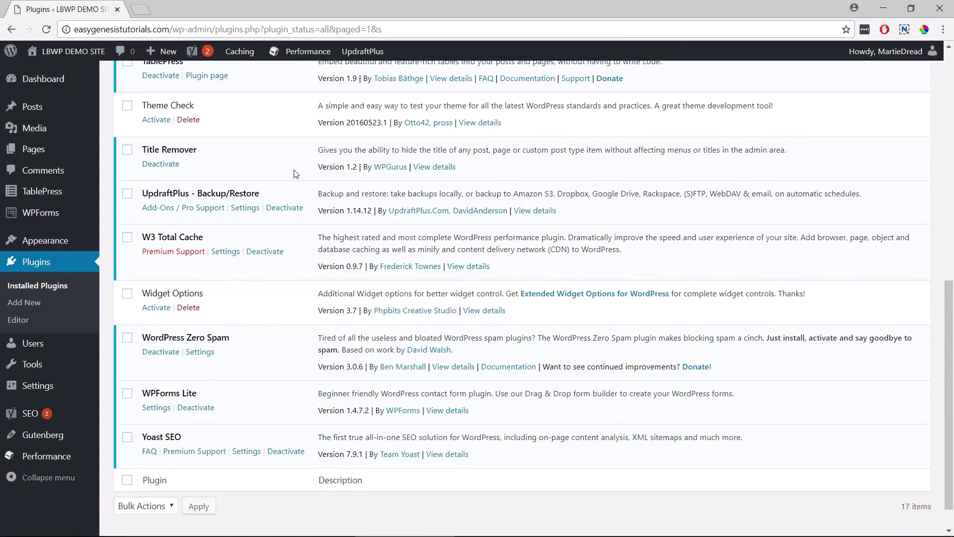
{"action": "left_click", "coordinate": [227, 254]}
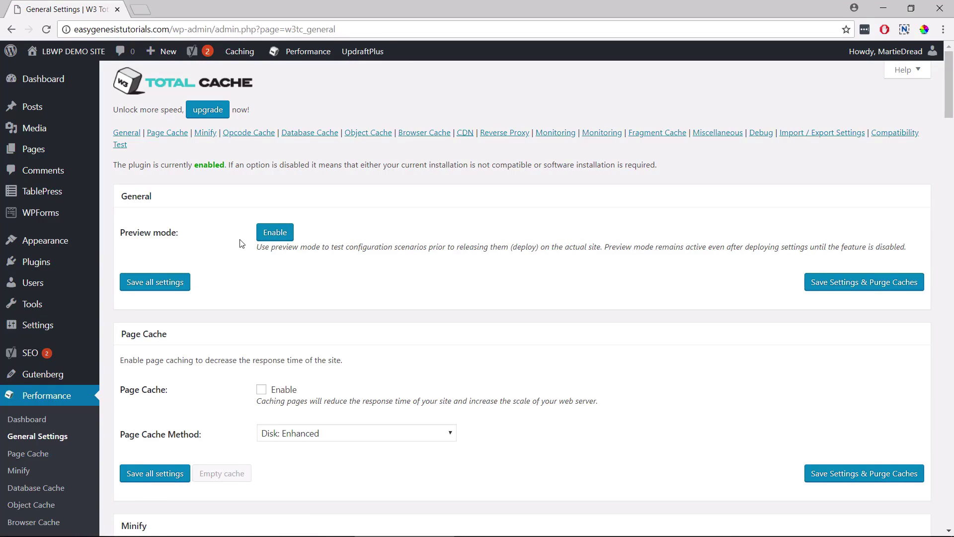
{"action": "scroll", "coordinate": [240, 242], "scroll_direction": "down", "scroll_amount": 4}
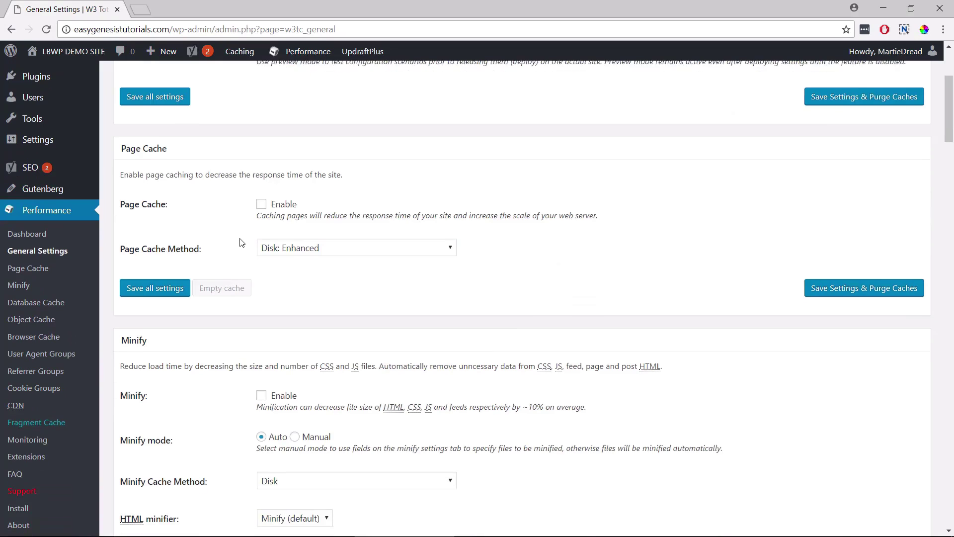
{"action": "left_click", "coordinate": [261, 204]}
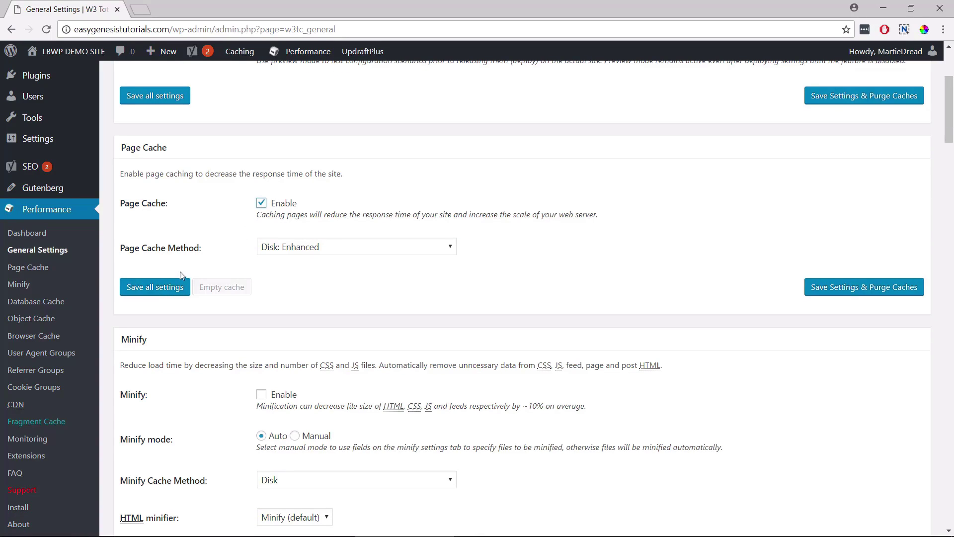
{"action": "left_click", "coordinate": [182, 287]}
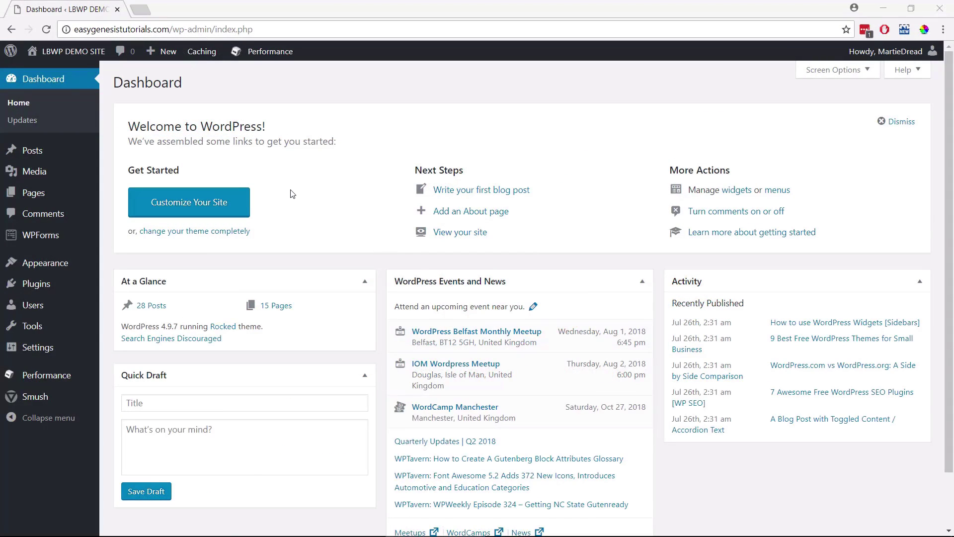
- Open Smush from the sidebar and start a Bulk Smush of the site's images
{"action": "left_click", "coordinate": [63, 401]}
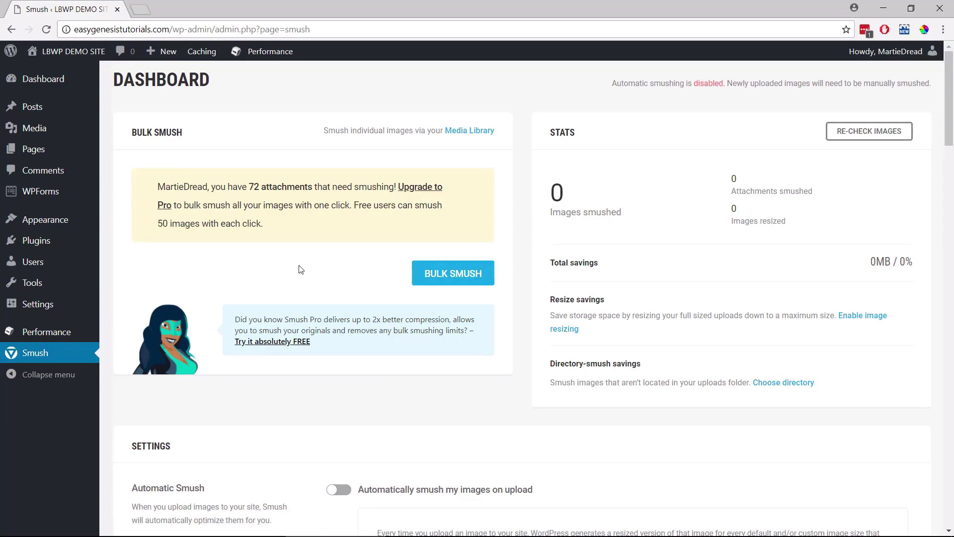
{"action": "left_click", "coordinate": [429, 284]}
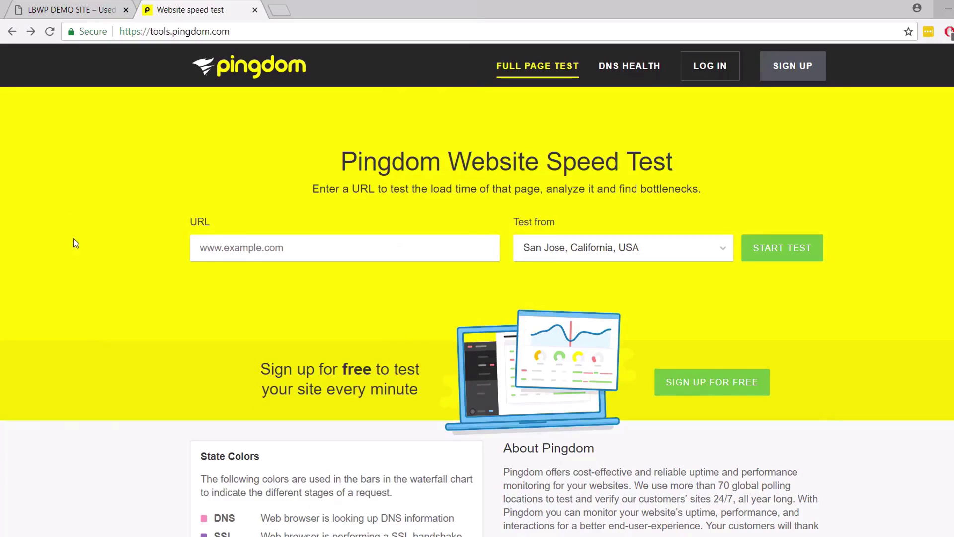
- Run a Pingdom speed test of easygenesistutorials.com from New York City
{"action": "left_click", "coordinate": [214, 249]}
{"action": "type", "text": "http://easygenesistutorials.com"}
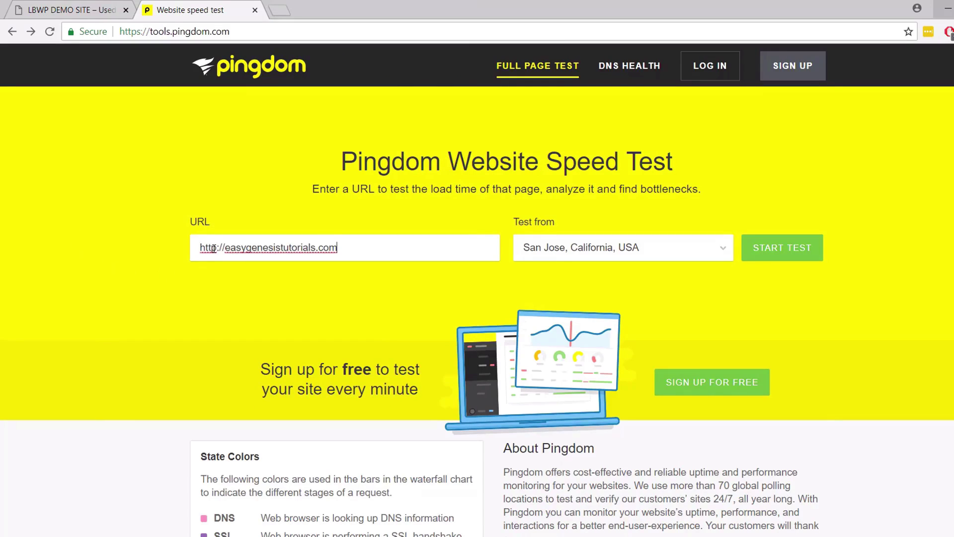
{"action": "left_click", "coordinate": [531, 251]}
{"action": "left_click", "coordinate": [532, 300]}
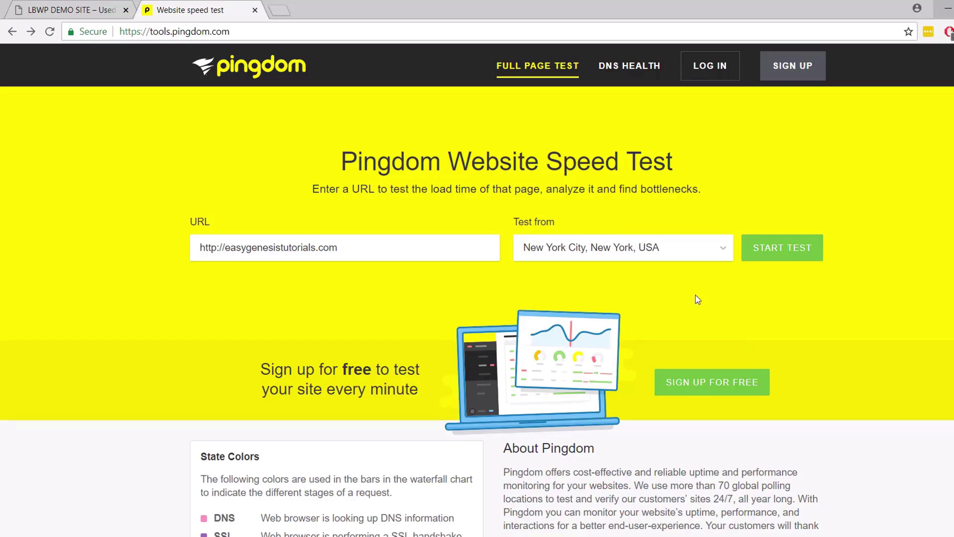
{"action": "left_click", "coordinate": [782, 268]}
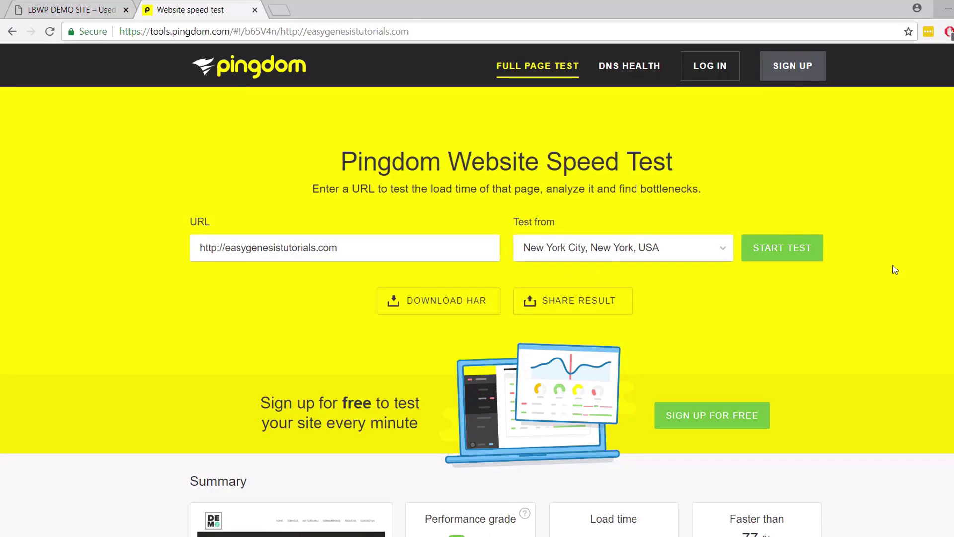
- Scroll to the summary showing grade A 91, 1.62 s load, 620.4 kB and 21 requests
{"action": "scroll", "coordinate": [892, 269], "scroll_direction": "down", "scroll_amount": 5}
{"action": "scroll", "coordinate": [892, 269], "scroll_direction": "down", "scroll_amount": 3}
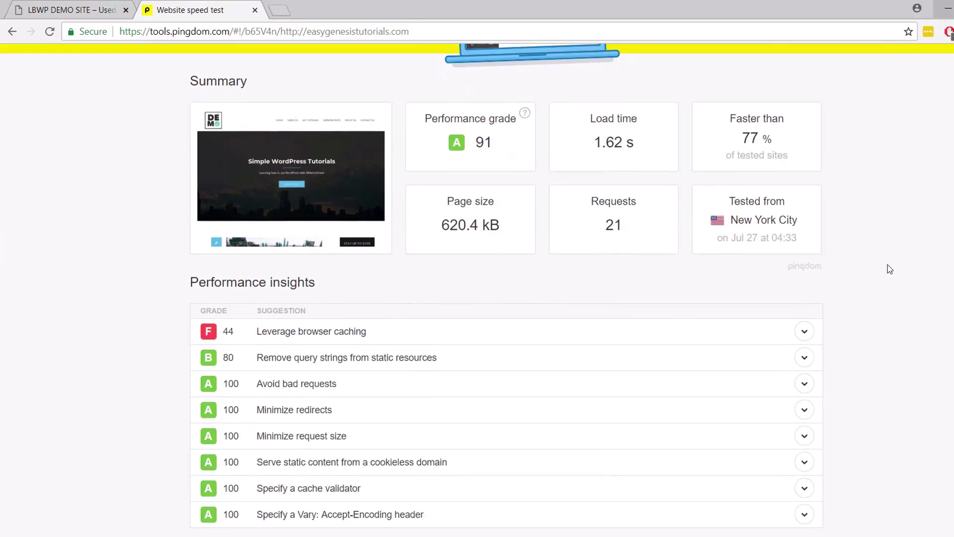